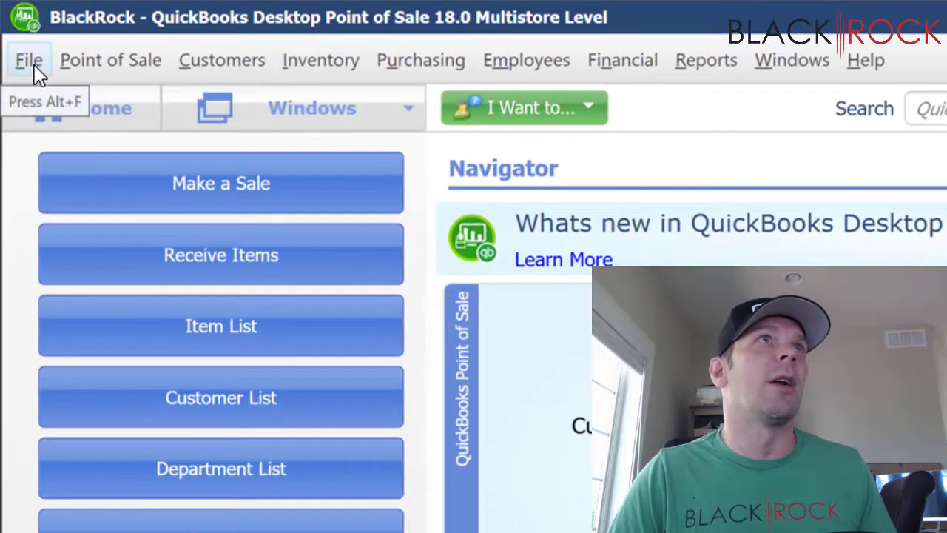
# - Open Print Designer for Inventory Tags, select the Intuit Hang Tag template and show its Options
pyautogui.click(12, 25)
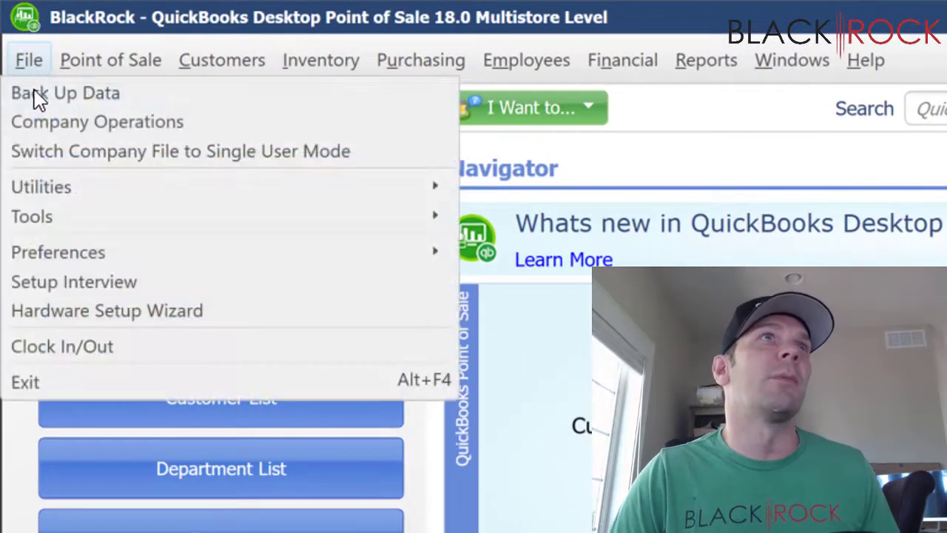
pyautogui.moveTo(103, 234)
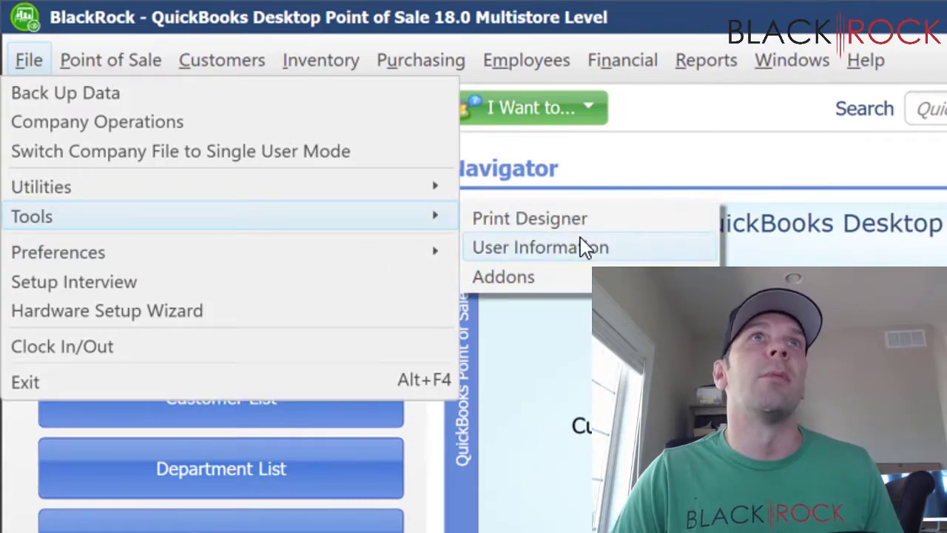
pyautogui.click(584, 221)
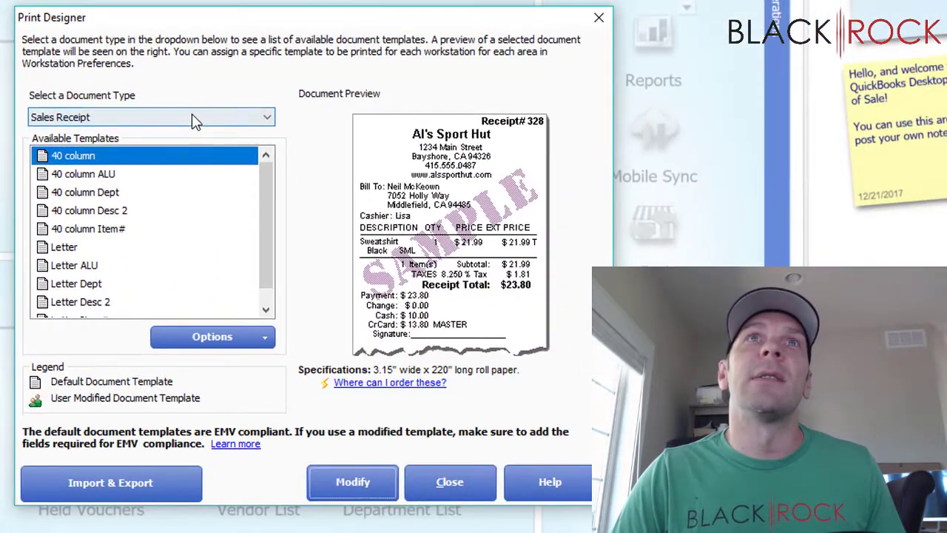
pyautogui.click(194, 119)
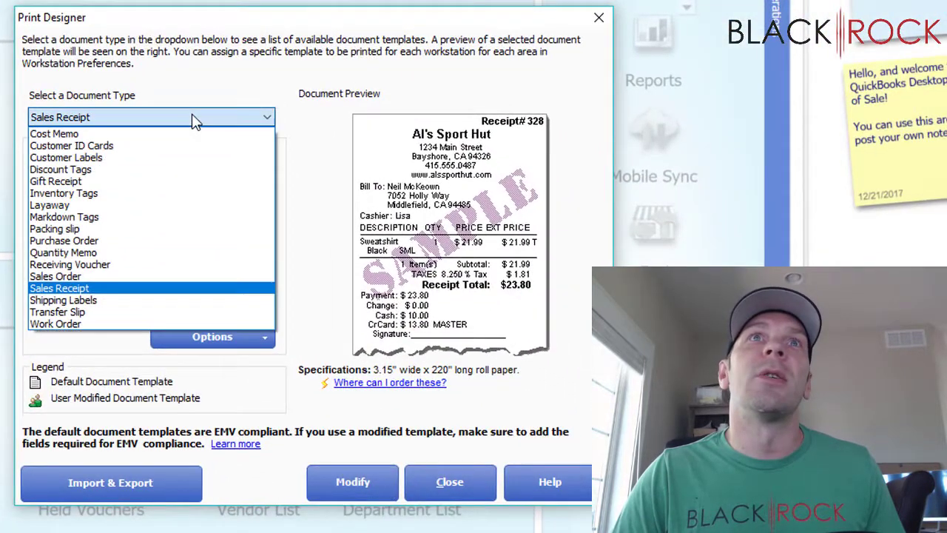
pyautogui.click(205, 194)
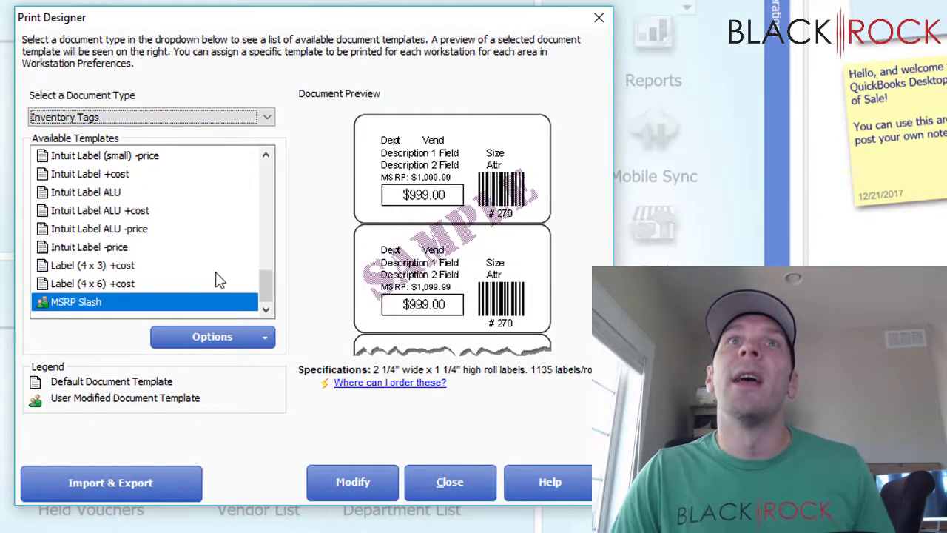
pyautogui.moveTo(268, 290); pyautogui.dragTo(263, 255)
pyautogui.scroll(3, 173, 247)
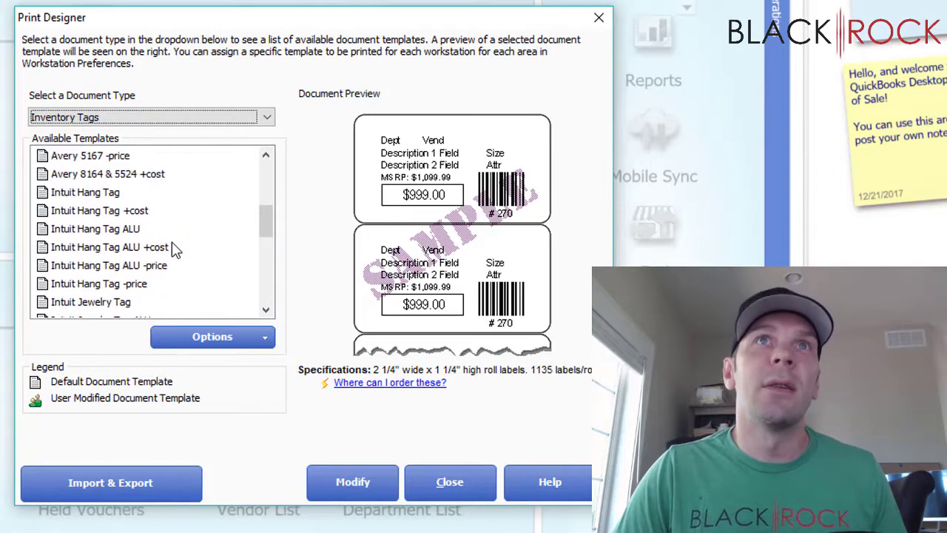
pyautogui.click(133, 194)
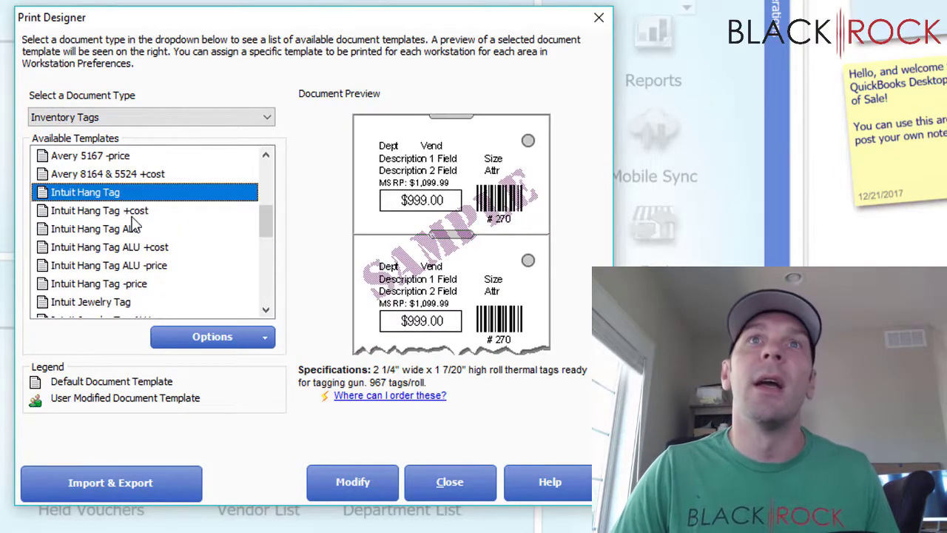
pyautogui.click(267, 338)
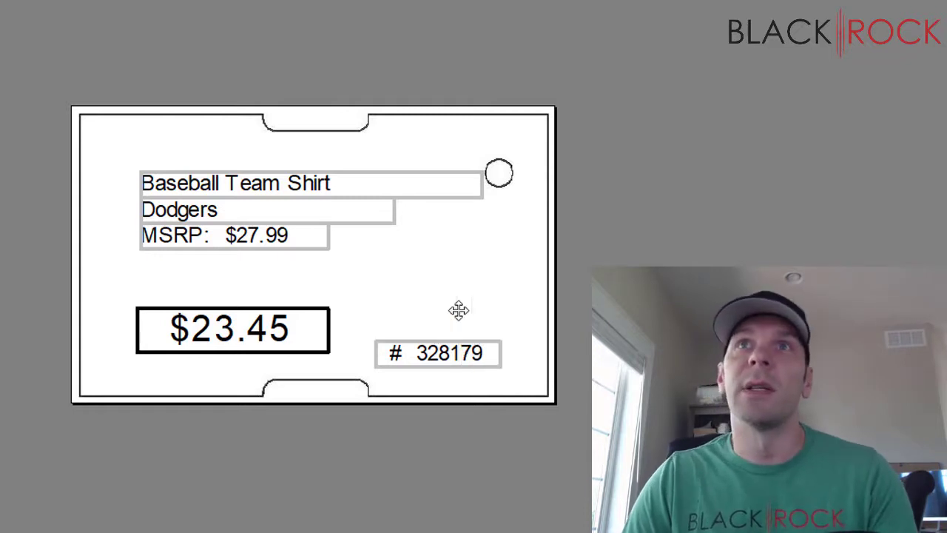
# - Delete the # 328179 item number field from the copied hang tag design
pyautogui.click(449, 350)
pyautogui.press('Delete')
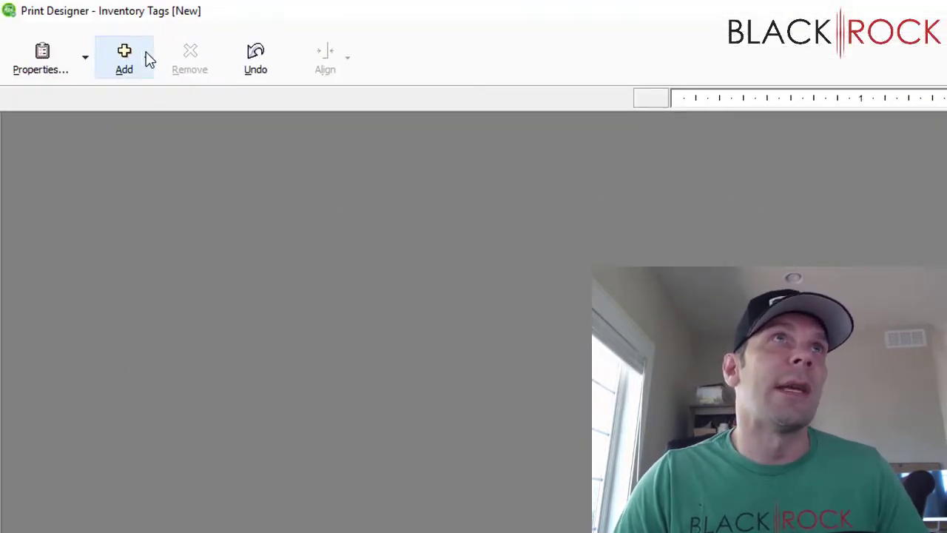
# - Add a BARCODE: UPC data field to the hang tag beside the $23.45 price
pyautogui.click(148, 58)
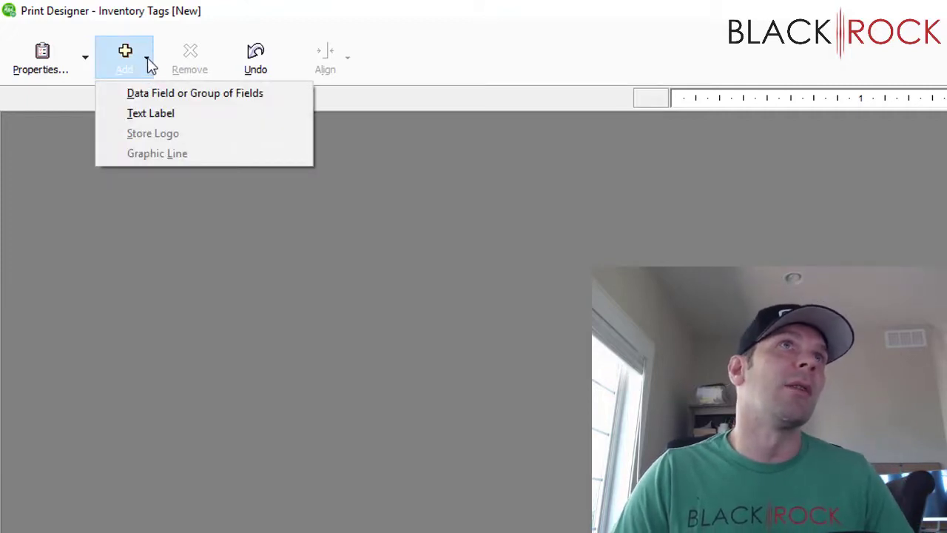
pyautogui.click(162, 97)
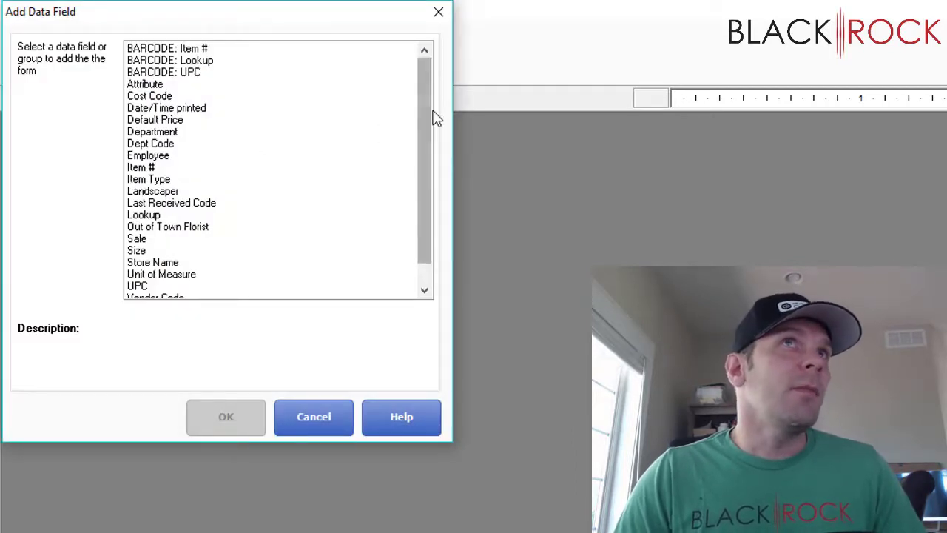
pyautogui.moveTo(425, 116); pyautogui.dragTo(428, 145)
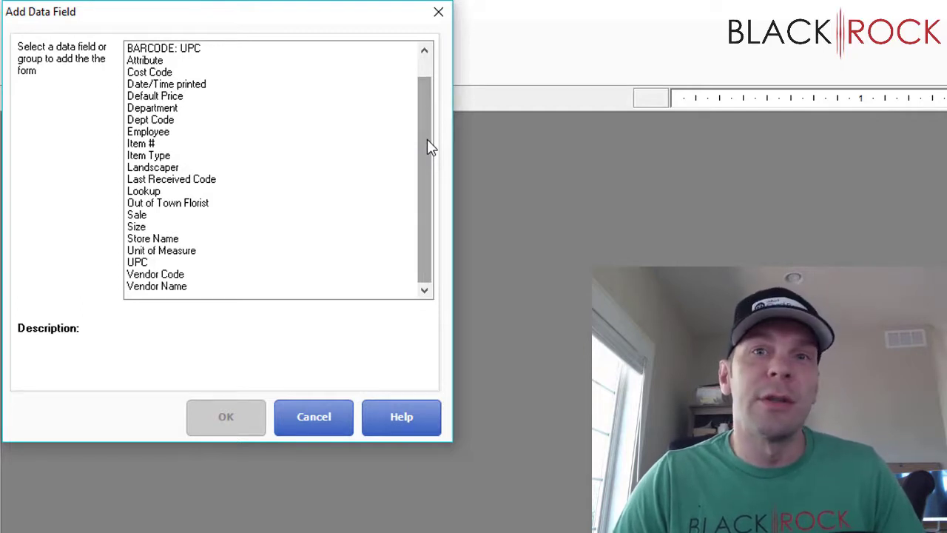
pyautogui.moveTo(425, 137); pyautogui.dragTo(425, 115)
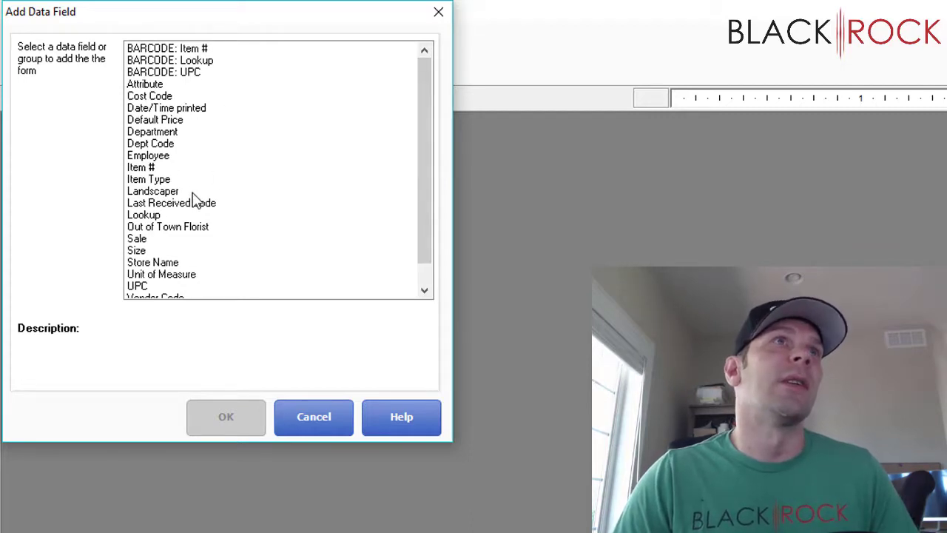
pyautogui.click(176, 61)
pyautogui.click(148, 72)
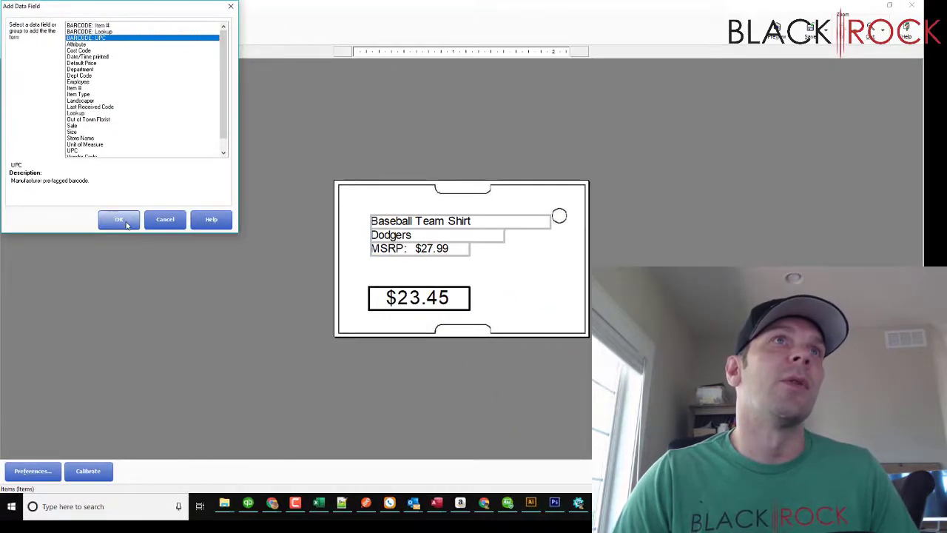
pyautogui.click(126, 225)
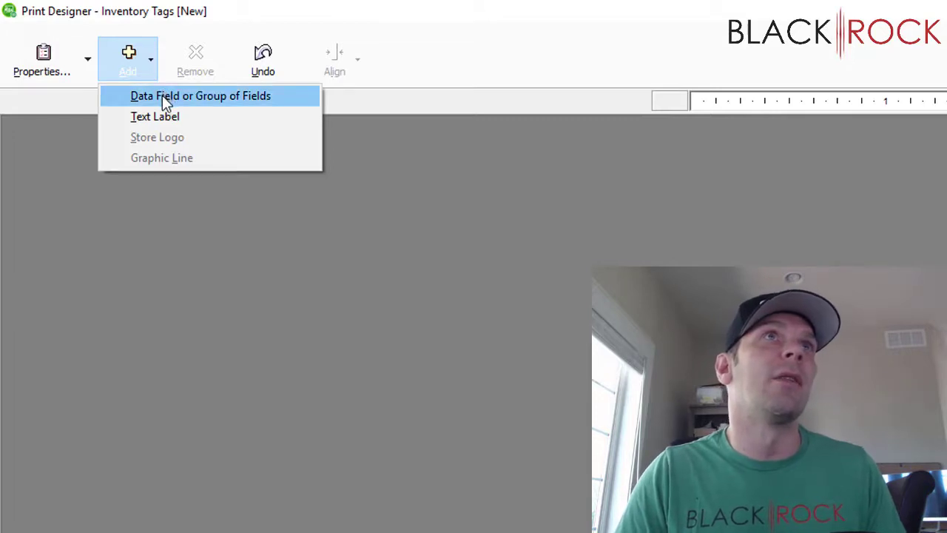
# - Add a UPC number data field and position it just under the barcode
pyautogui.click(162, 95)
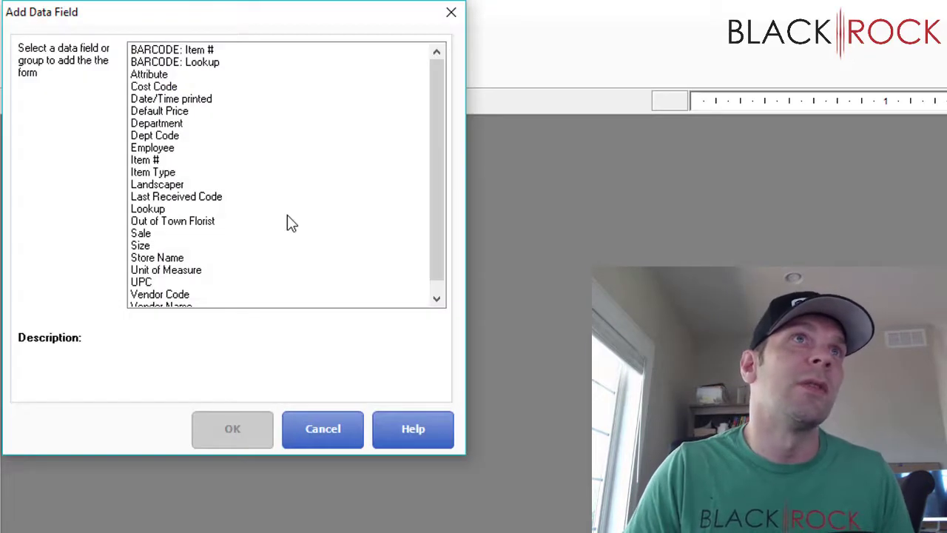
pyautogui.click(148, 282)
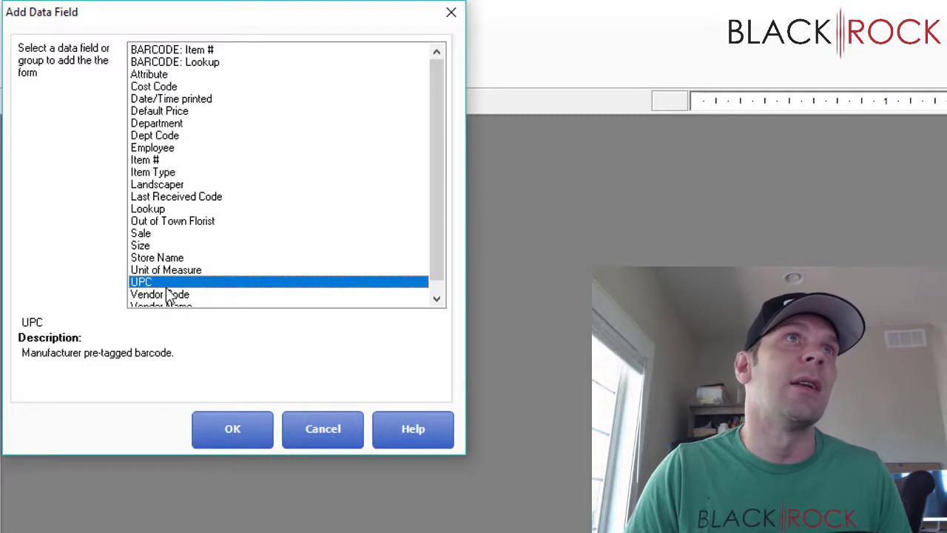
pyautogui.click(241, 430)
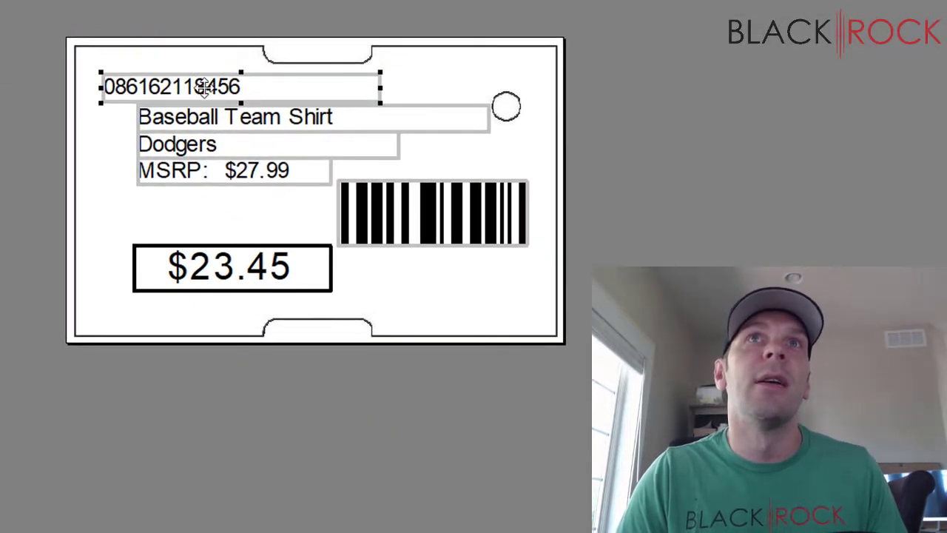
pyautogui.moveTo(205, 87); pyautogui.dragTo(459, 250)
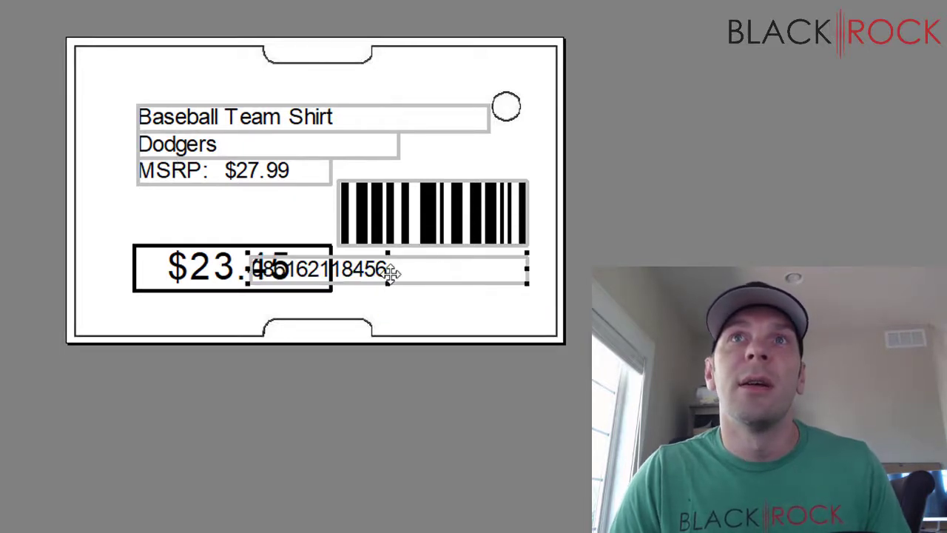
# - Right-align the UPC number text and give it the label 'UPC:'
pyautogui.doubleClick(450, 279)
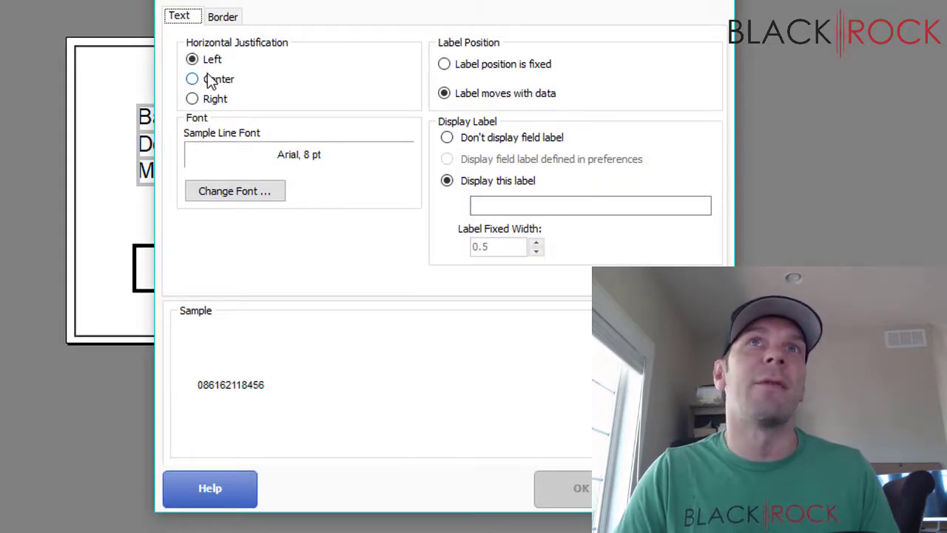
pyautogui.click(194, 100)
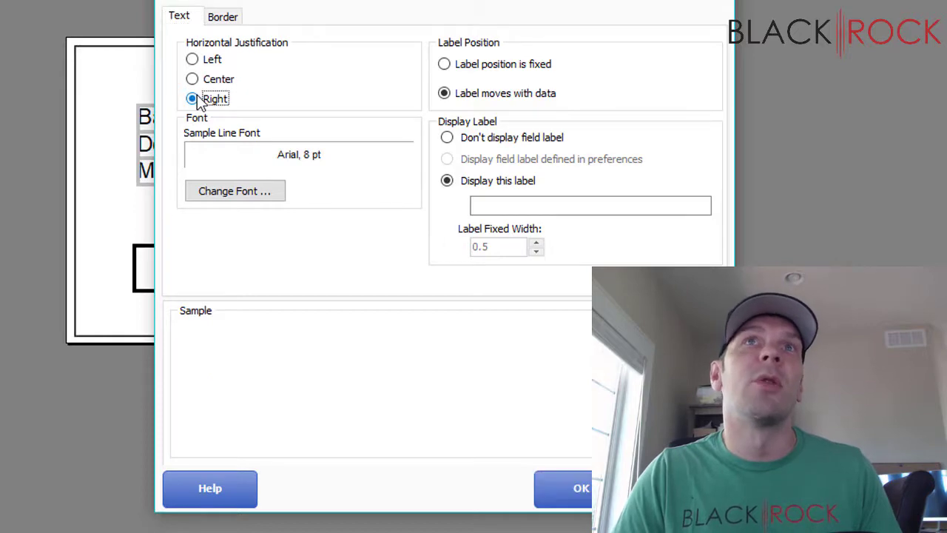
pyautogui.click(626, 205)
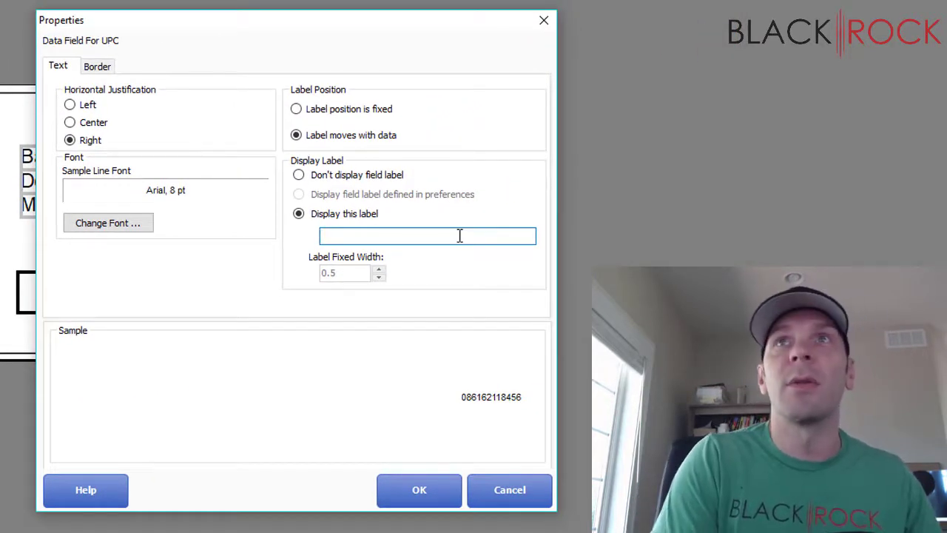
pyautogui.write('UPC')
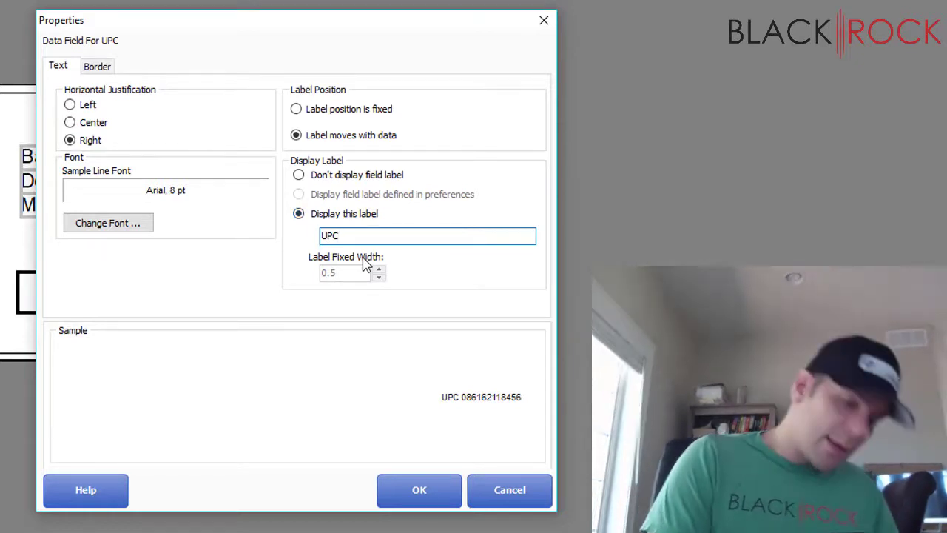
pyautogui.write(':')
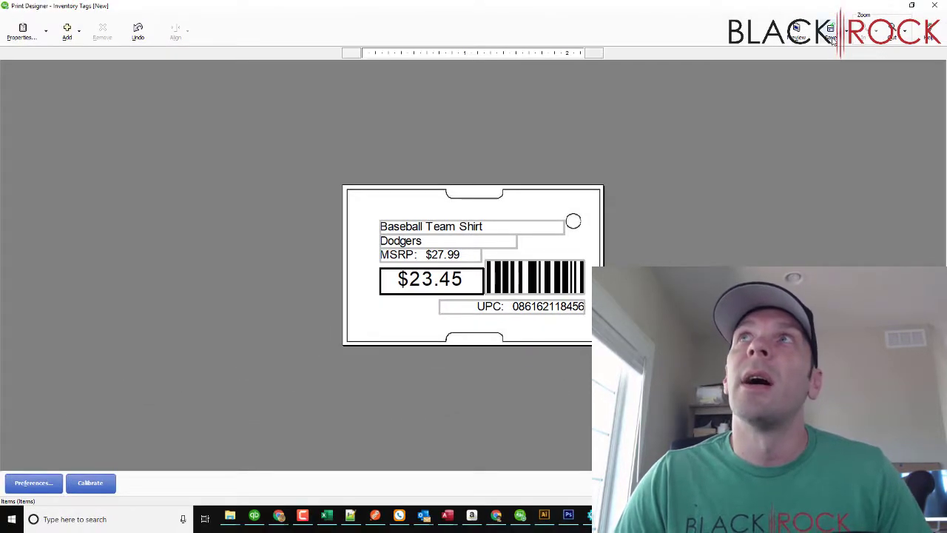
# - Save the tag design as 'UPC Hang Tag' and set it as the default Inventory Tags template
pyautogui.click(831, 39)
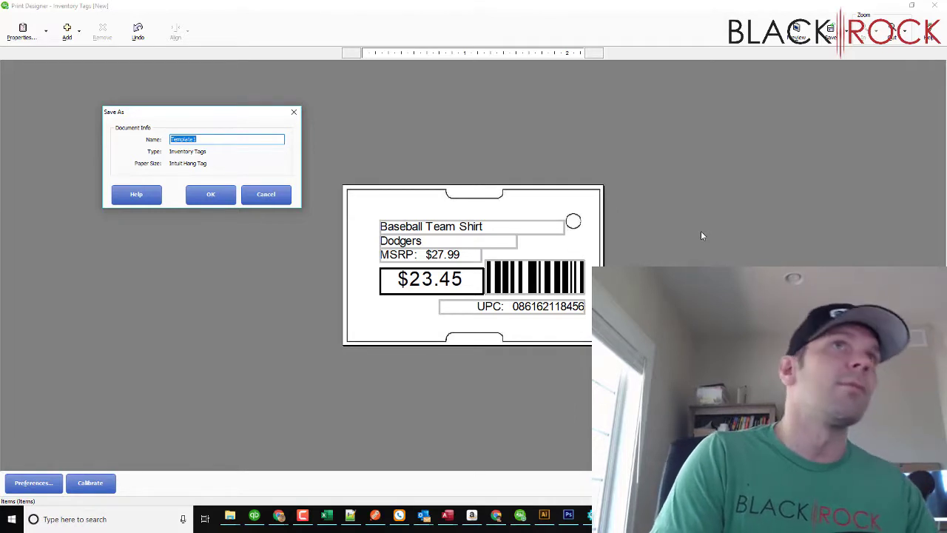
pyautogui.write('UPC Hang Tag')
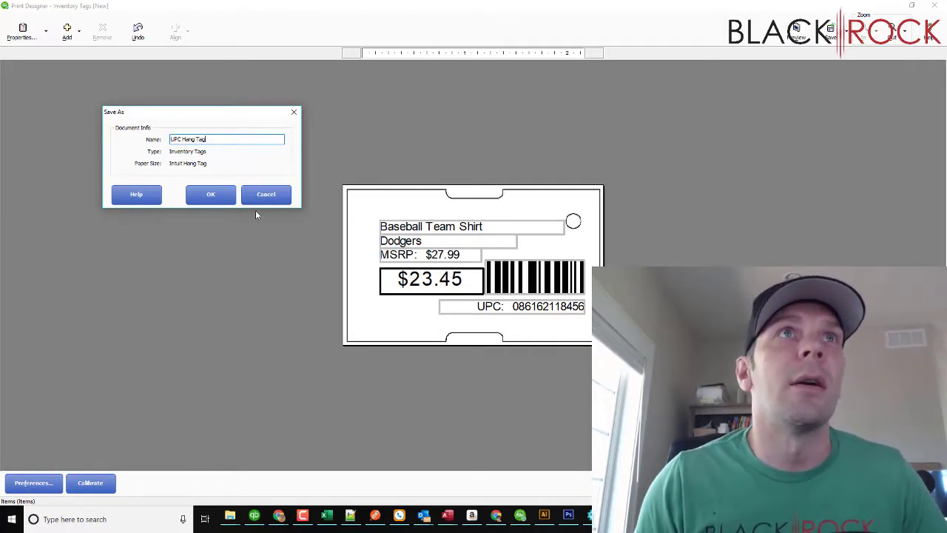
pyautogui.click(211, 194)
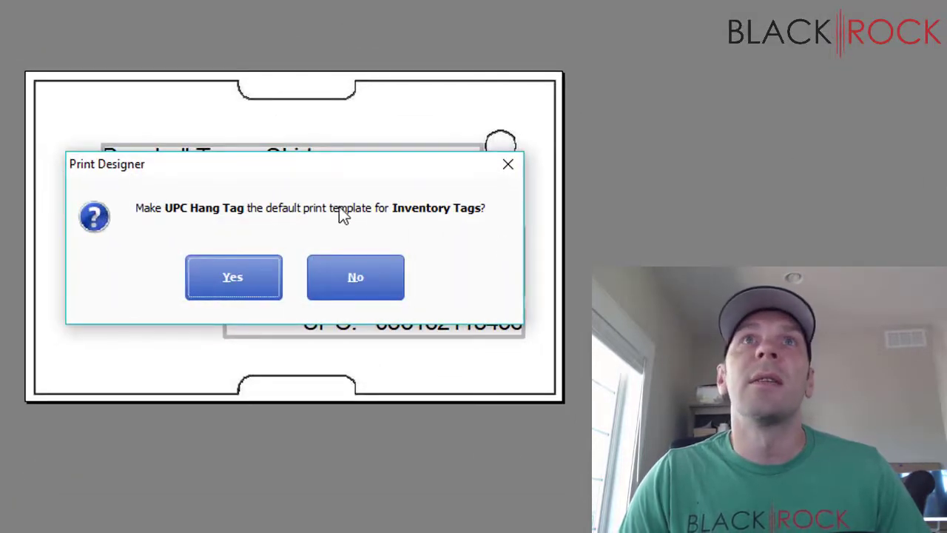
pyautogui.click(240, 280)
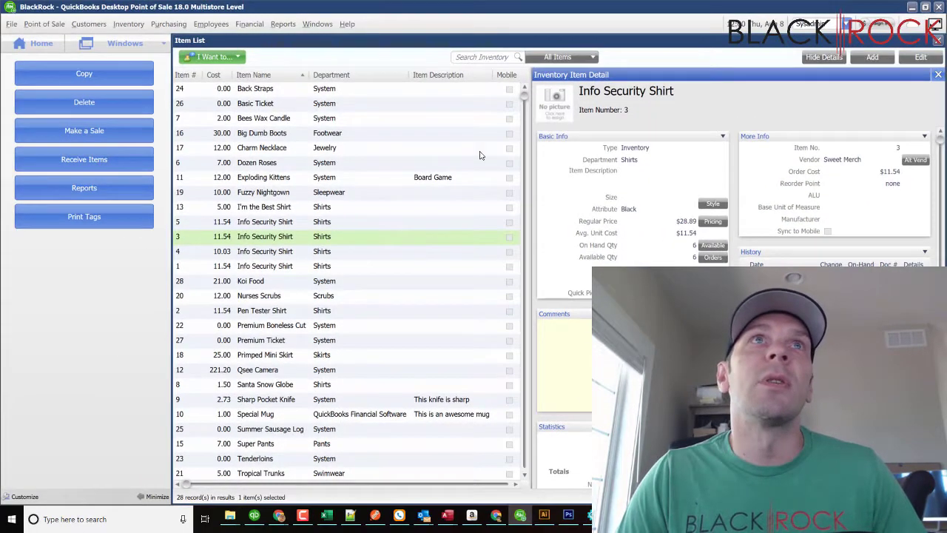
pyautogui.click(937, 40)
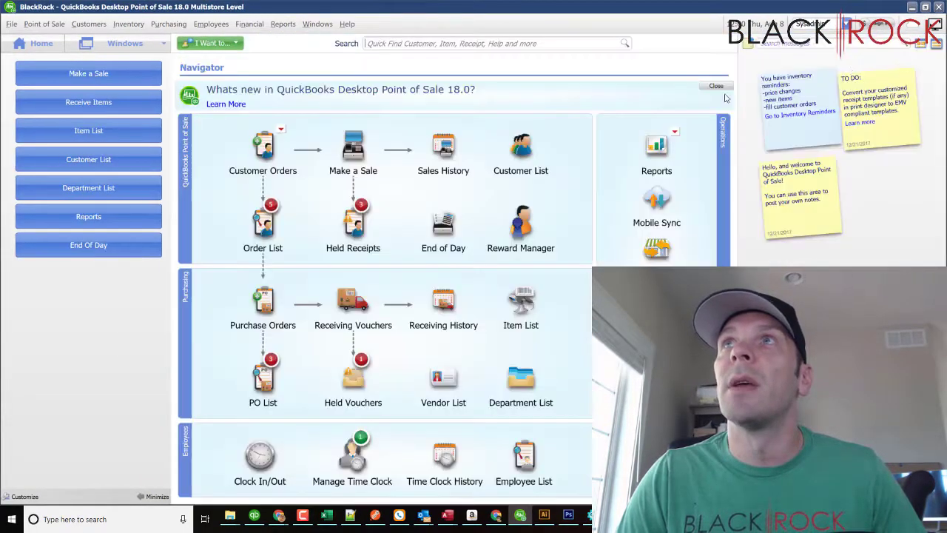
pyautogui.click(505, 331)
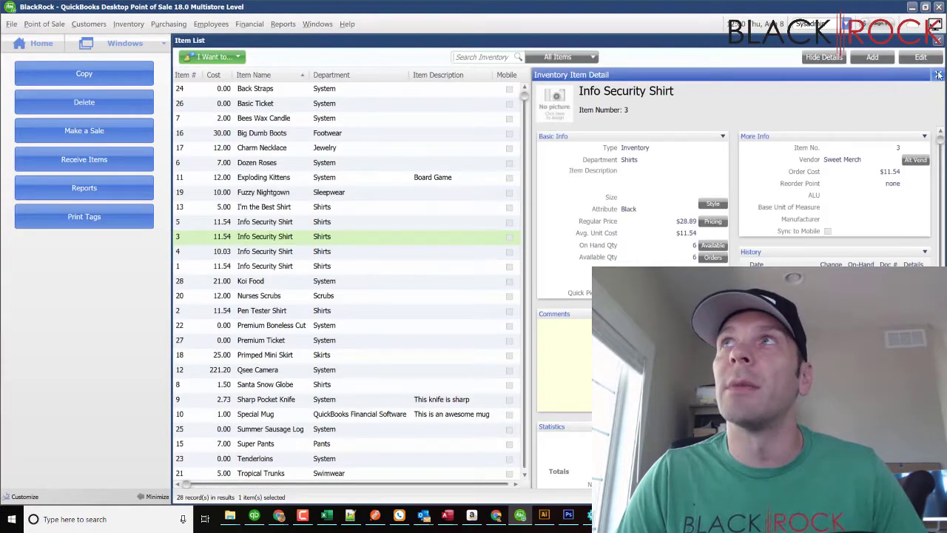
pyautogui.click(937, 77)
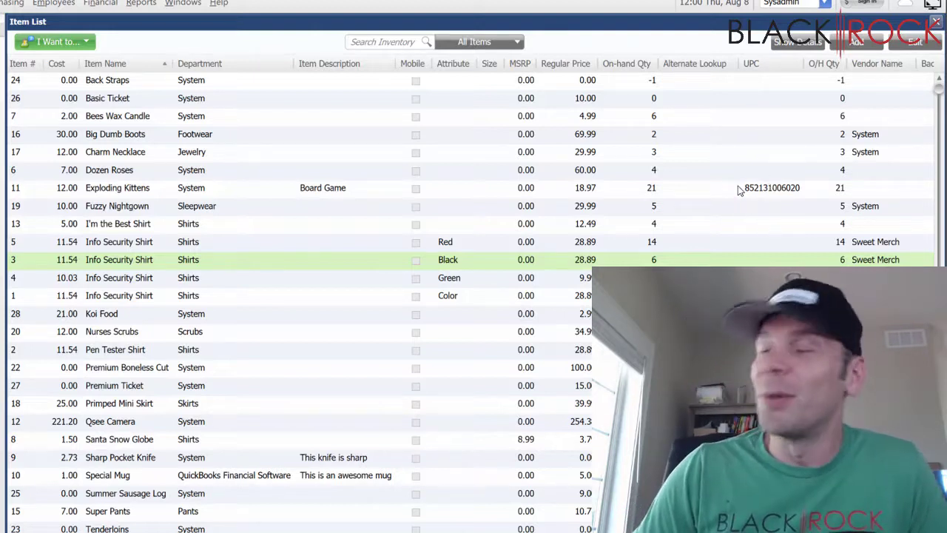
pyautogui.click(709, 190)
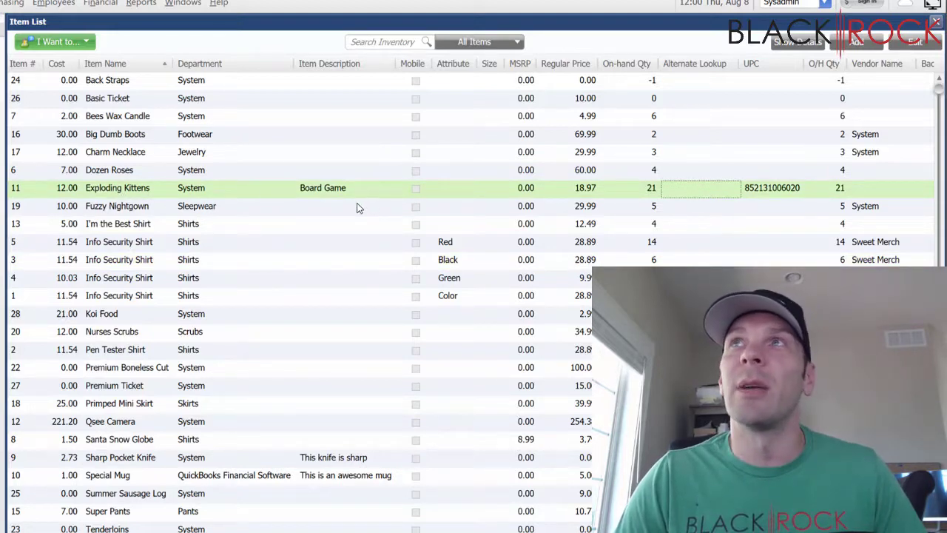
pyautogui.scroll(-1, 708, 190)
pyautogui.scroll(1, 709, 190)
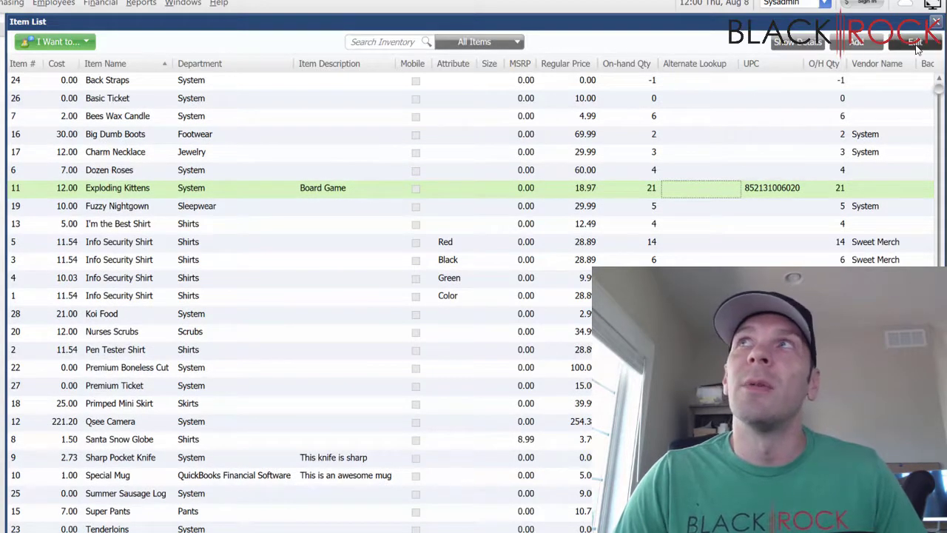
pyautogui.click(916, 43)
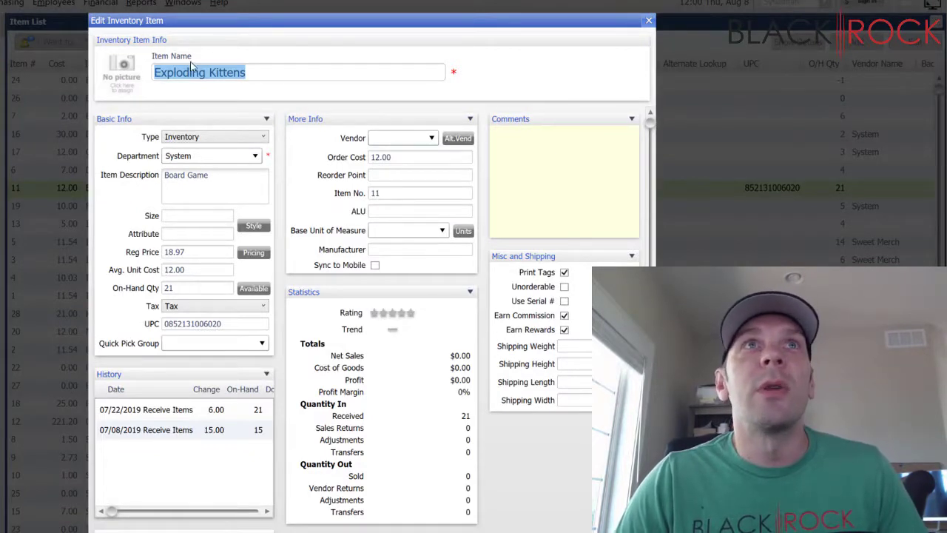
pyautogui.doubleClick(236, 327)
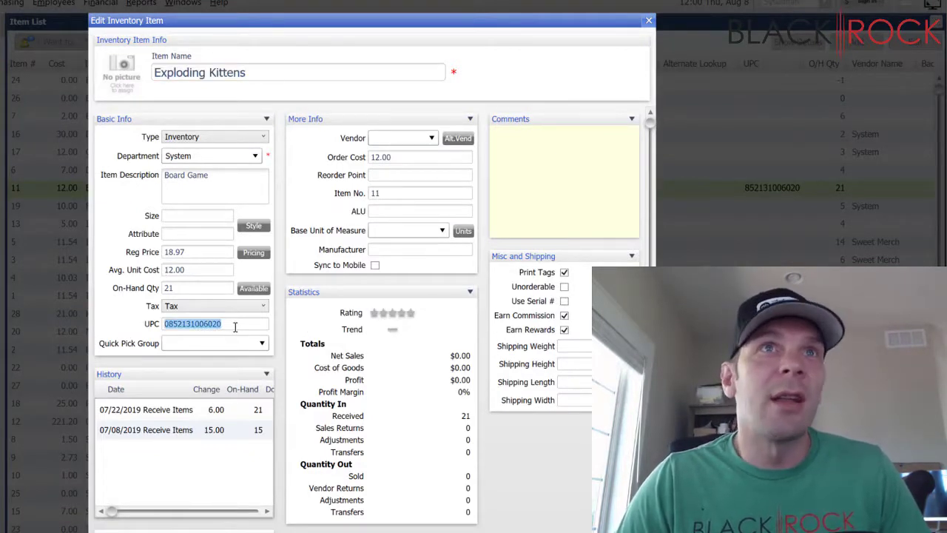
pyautogui.click(236, 324)
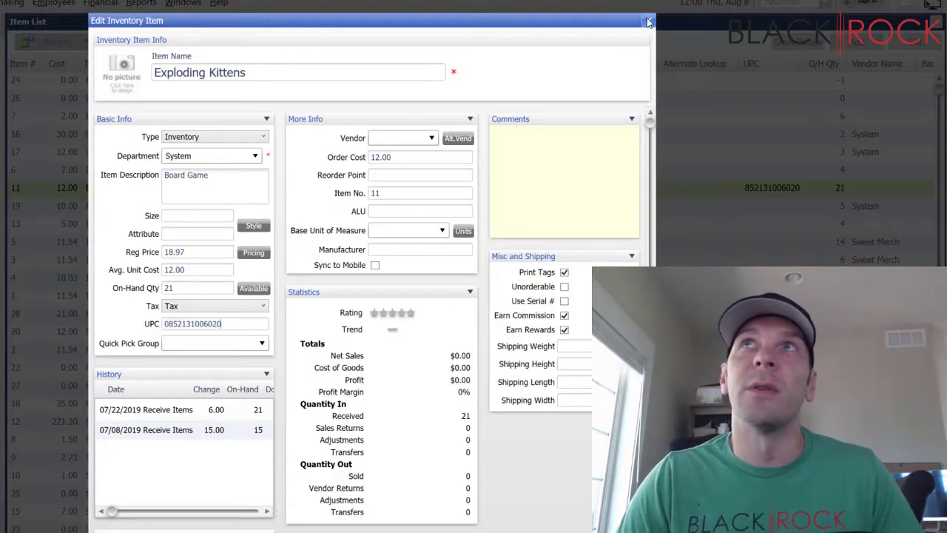
pyautogui.press('Return')
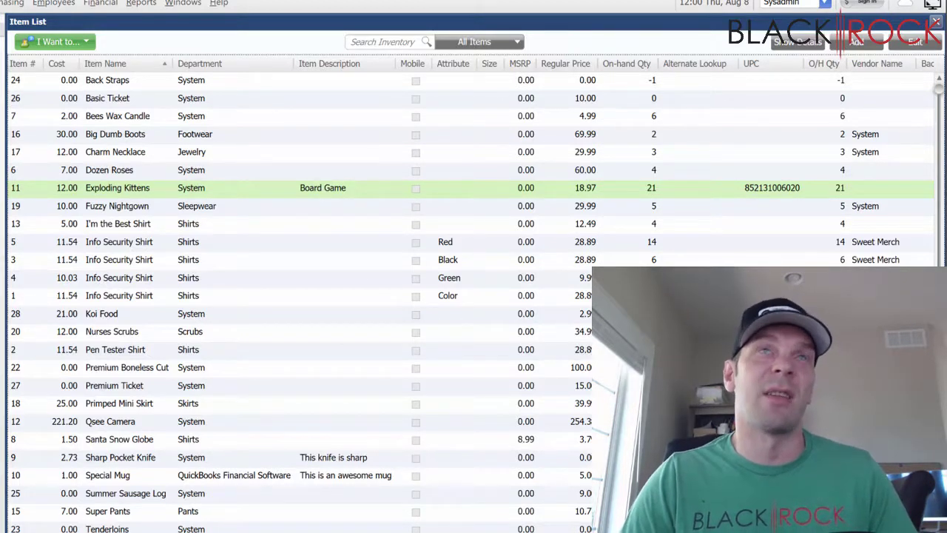
# - Print 3 copies of the UPC Hang Tag tag for Exploding Kittens via Print Tags
pyautogui.click(57, 41)
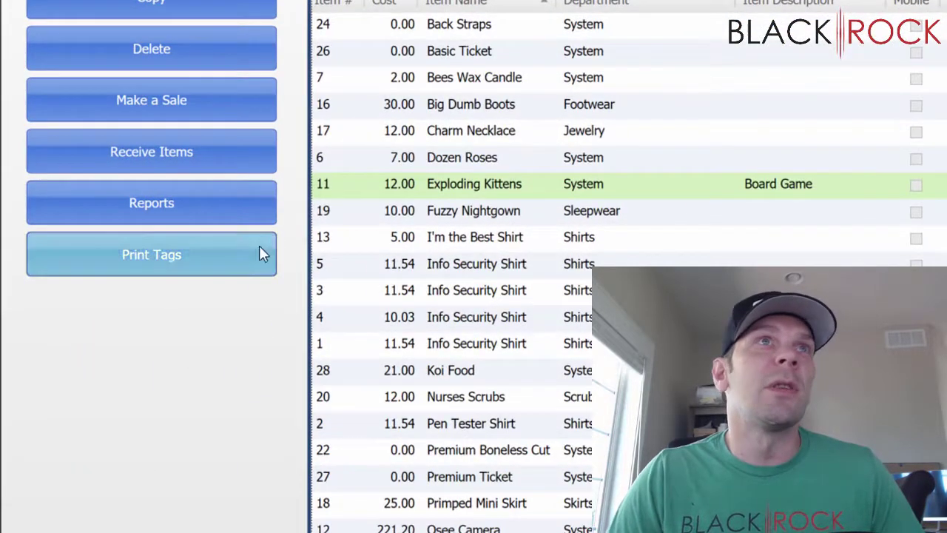
pyautogui.click(245, 252)
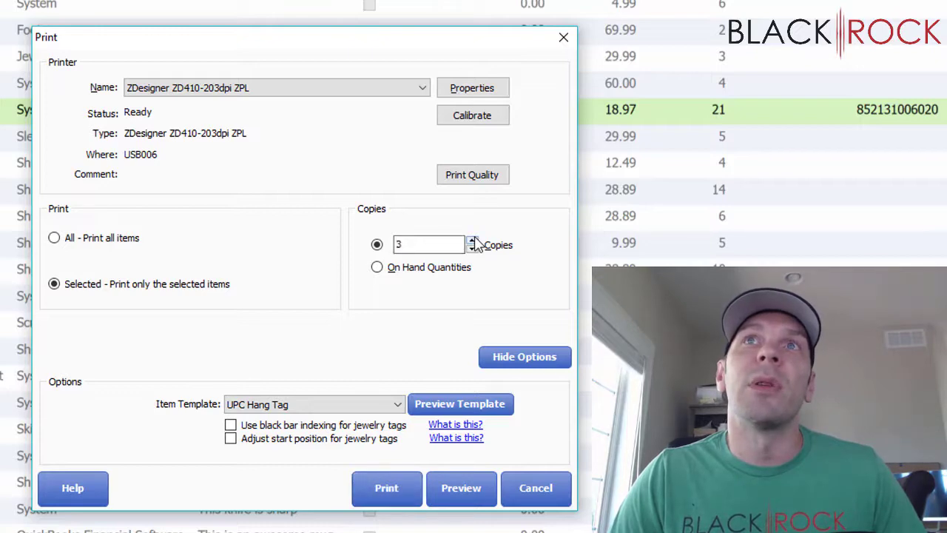
pyautogui.click(399, 488)
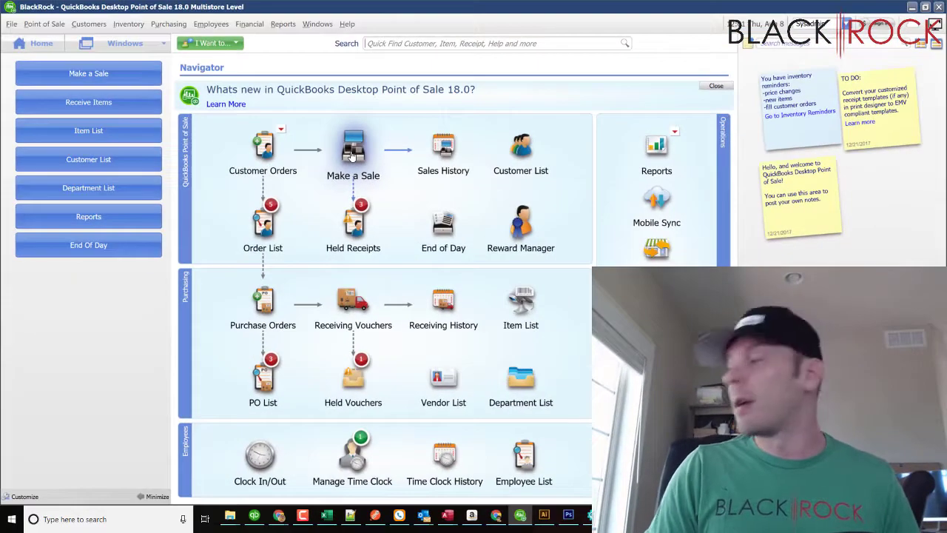
# - Start a new sale and scan the printed tag's barcode to add Exploding Kittens at 18.97
pyautogui.click(353, 151)
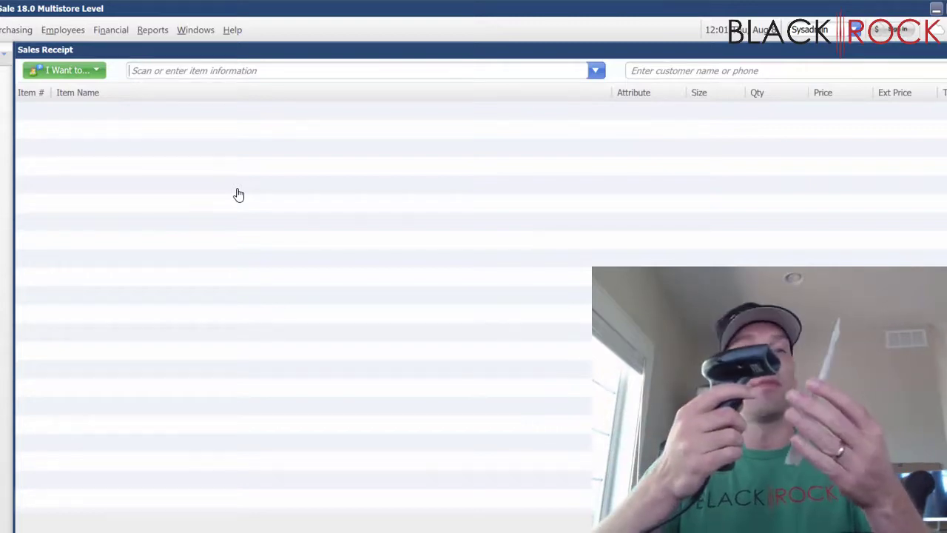
pyautogui.write('0852')
pyautogui.press('Return')
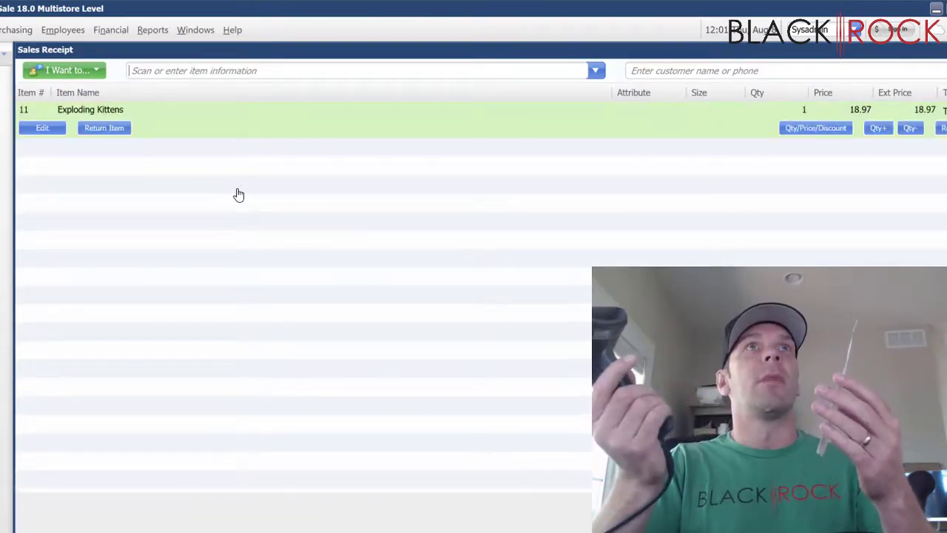